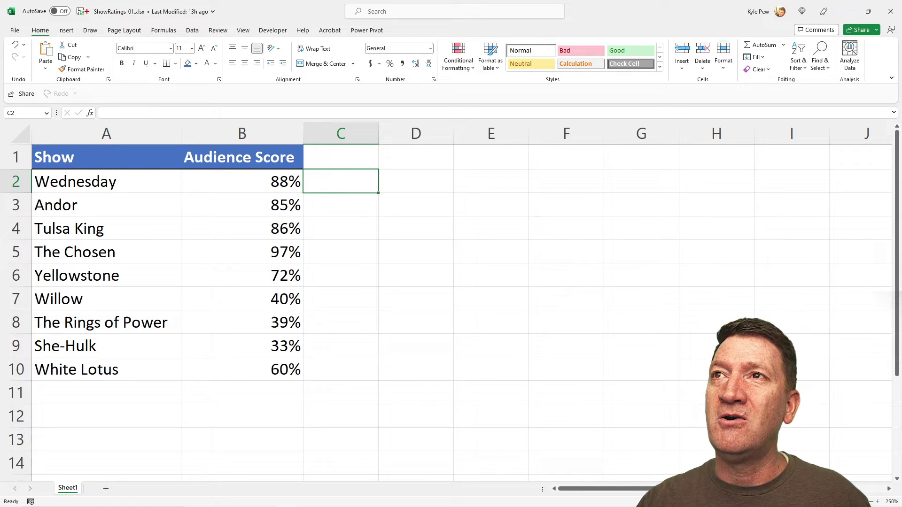
Step: Annotate the workbook name, Sheet1, the show ratings table and the Audience Score column B2:B10
mouse_move(89, 5)
mouse_down()
mouse_move(154, 21)
mouse_move(163, 117)
mouse_up()
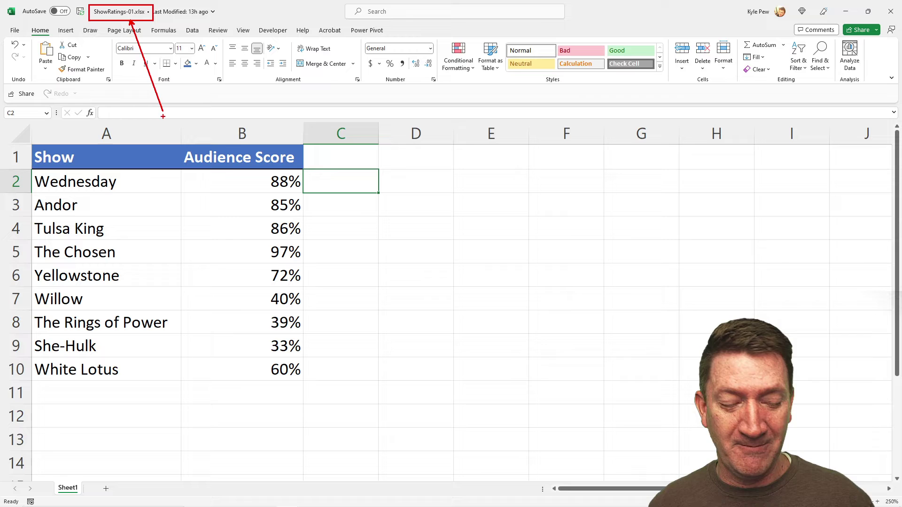
key(Escape)
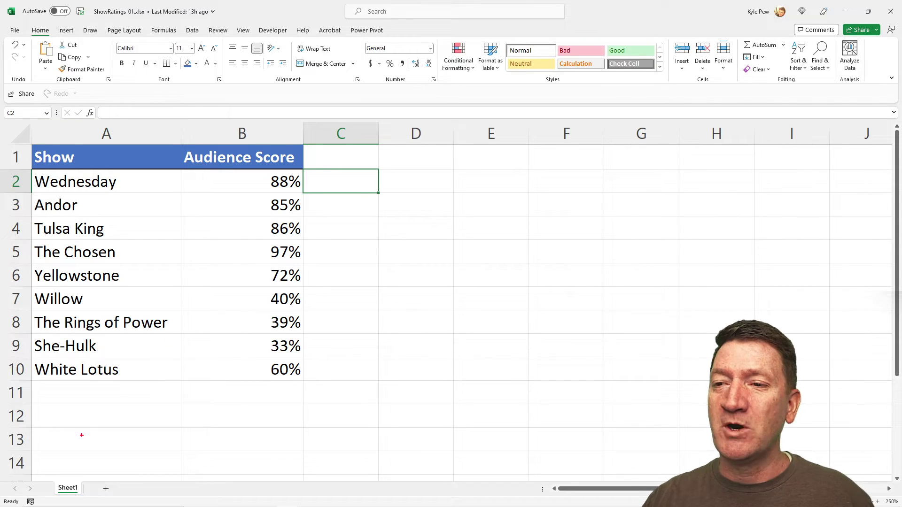
drag(70, 478, 124, 400)
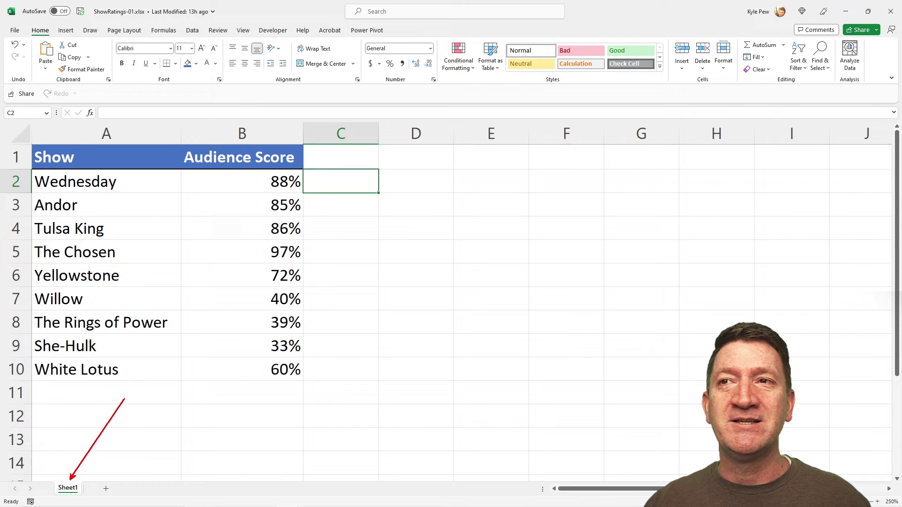
mouse_move(12, 122)
mouse_down()
mouse_move(160, 253)
mouse_move(360, 408)
mouse_up()
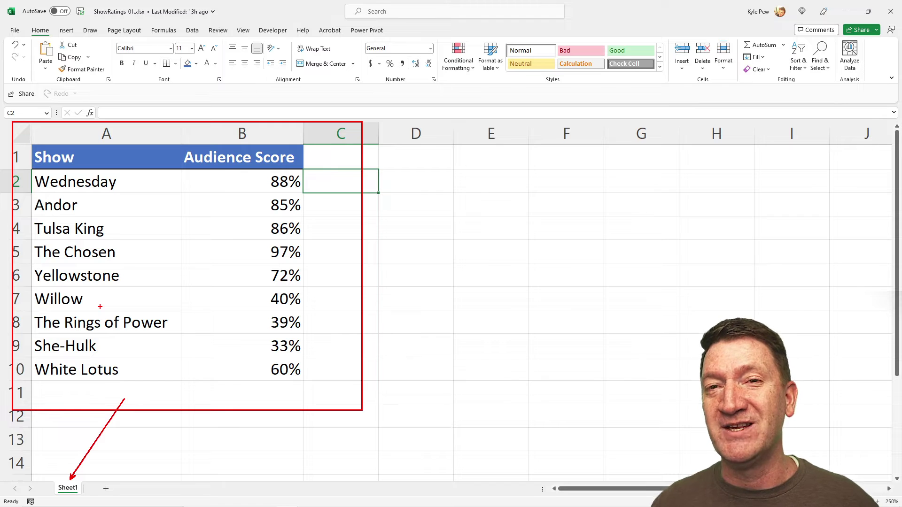
drag(284, 142, 303, 91)
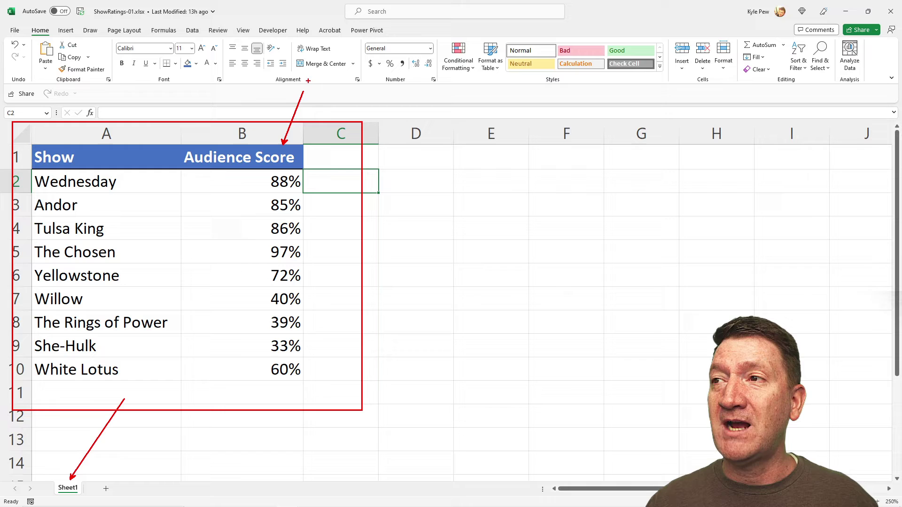
mouse_move(198, 173)
mouse_down()
mouse_move(306, 366)
mouse_move(302, 382)
mouse_up()
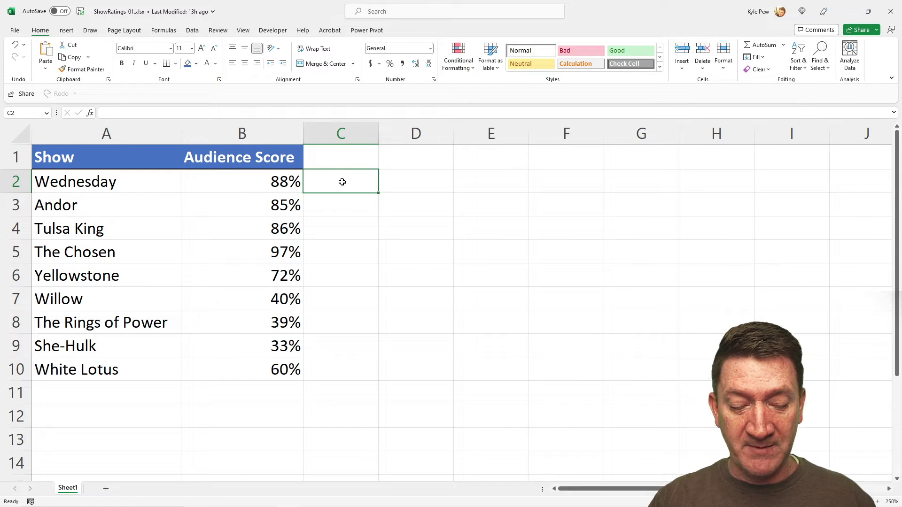
Step: Start =rept( in C2 and point out REPT's text and number_times arguments and cell C2
text(=rept)
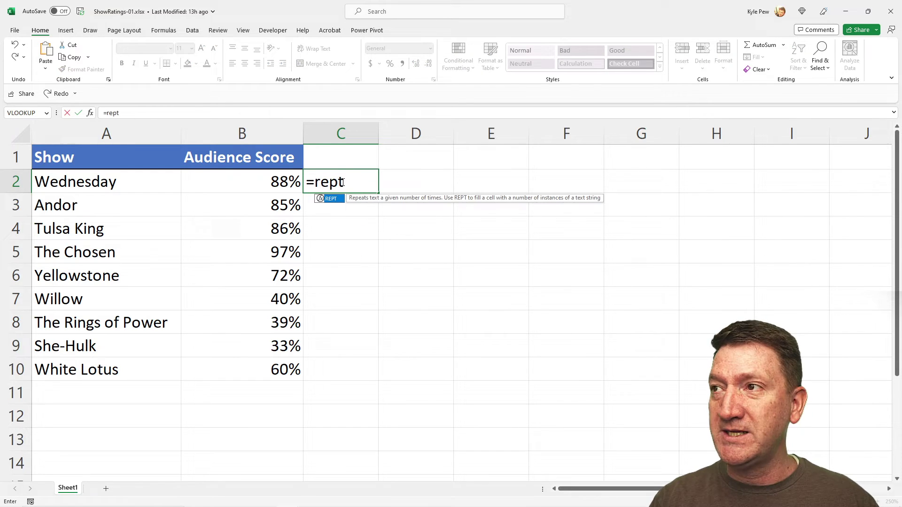
text(()
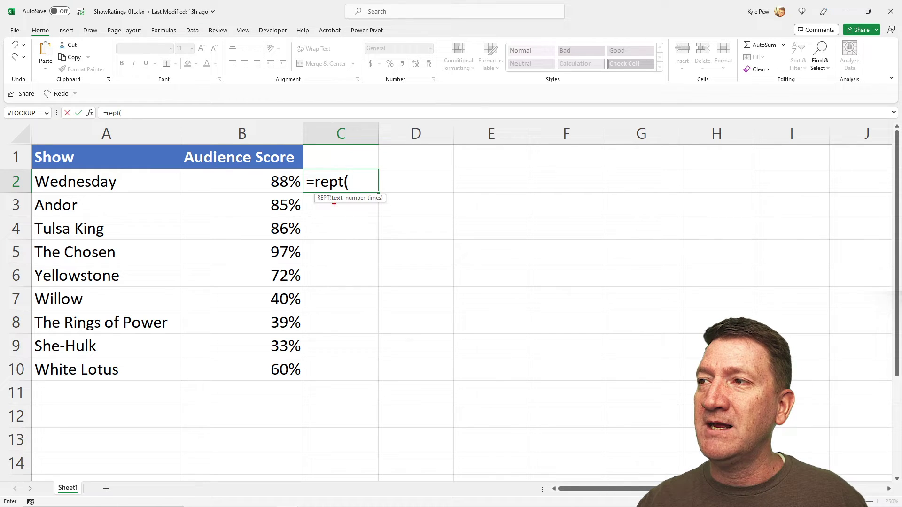
drag(334, 204, 322, 237)
drag(375, 207, 400, 244)
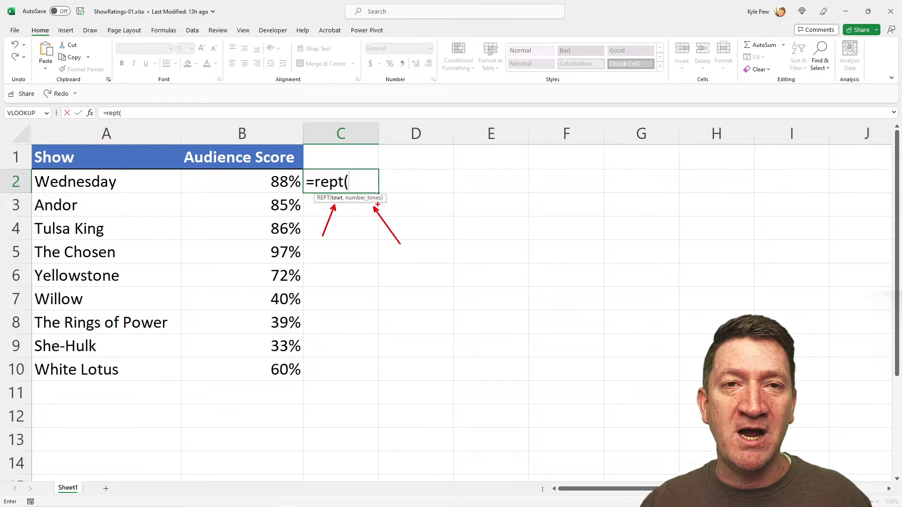
drag(322, 174, 318, 125)
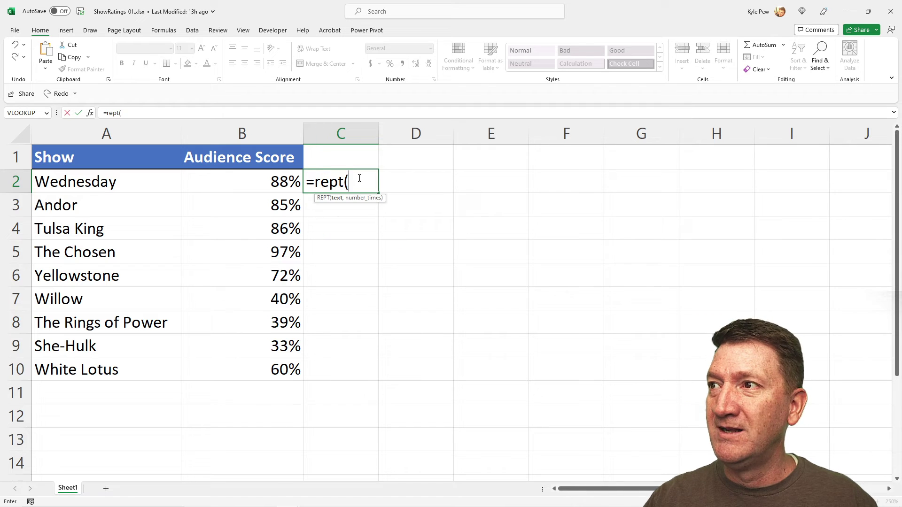
Step: Open REPT's Function Arguments, read the number_times description, then cancel the formula
click(90, 114)
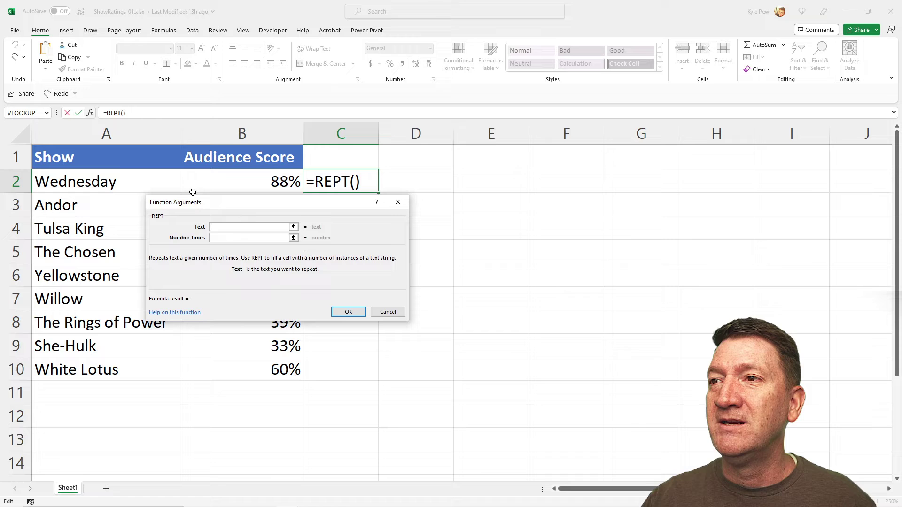
drag(189, 203, 199, 207)
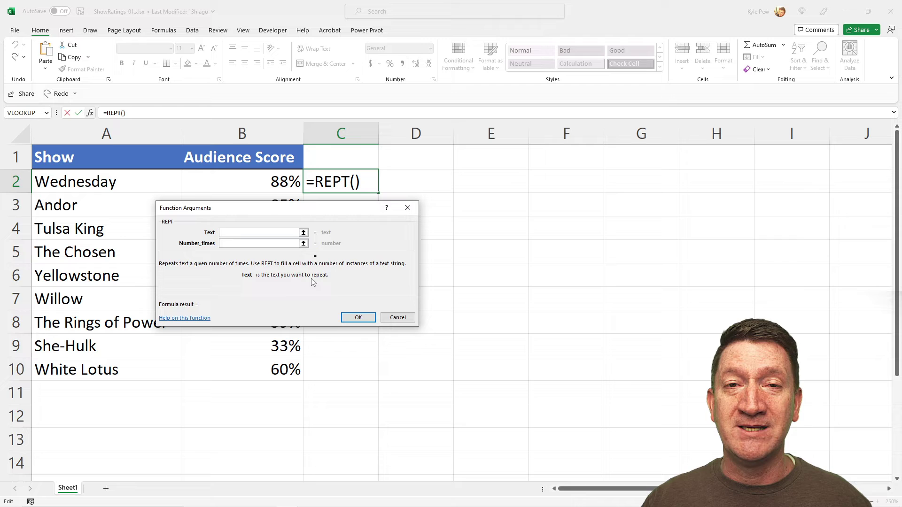
click(226, 242)
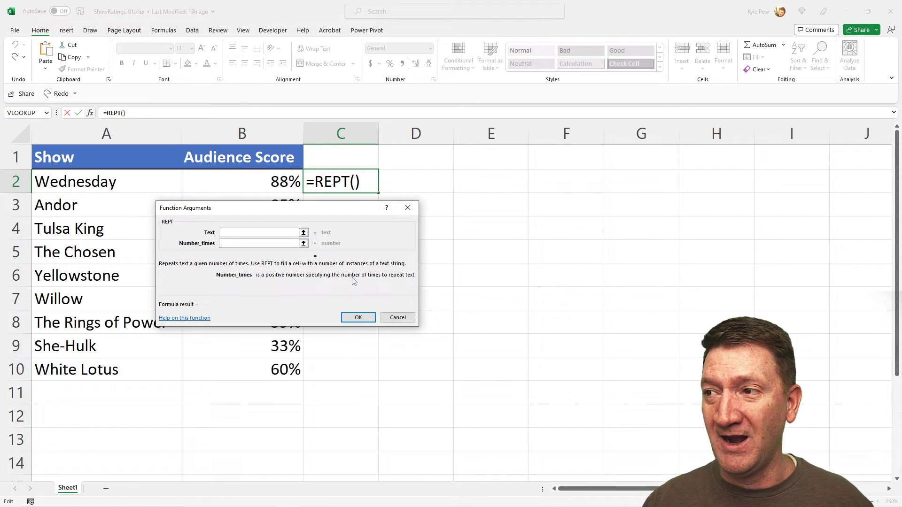
click(389, 318)
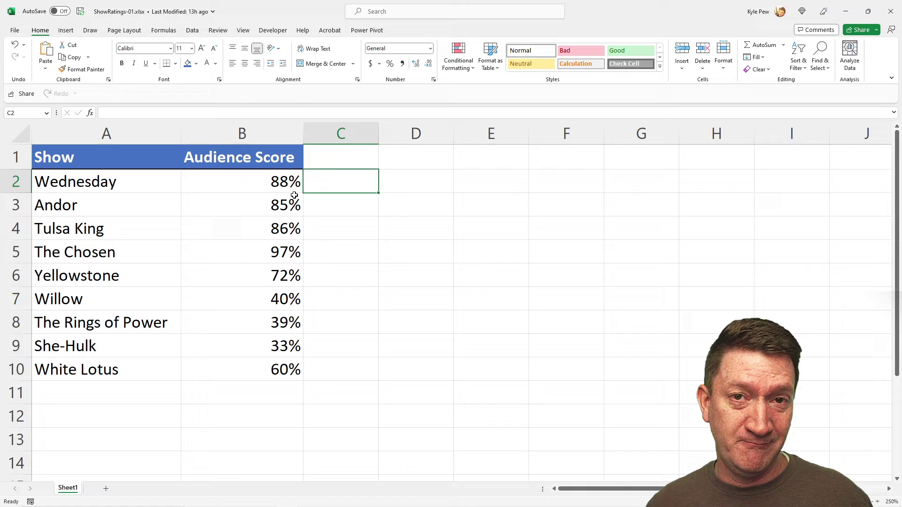
Step: Enter =REPT("*", 3) in C2 so it displays three asterisks
text(=r)
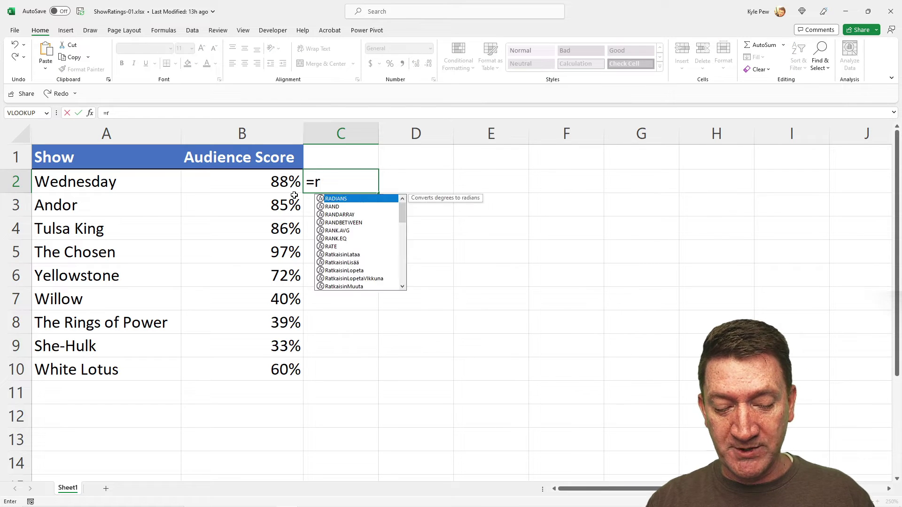
text(ept()
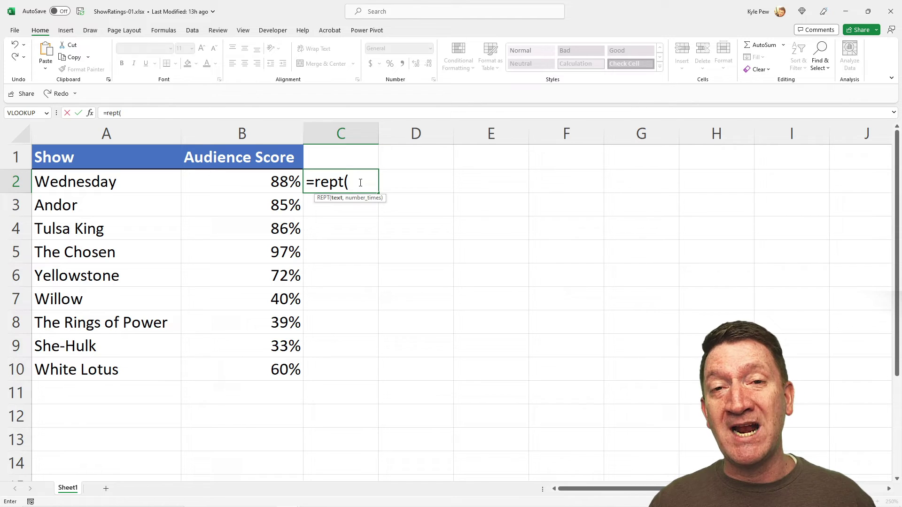
text(*)
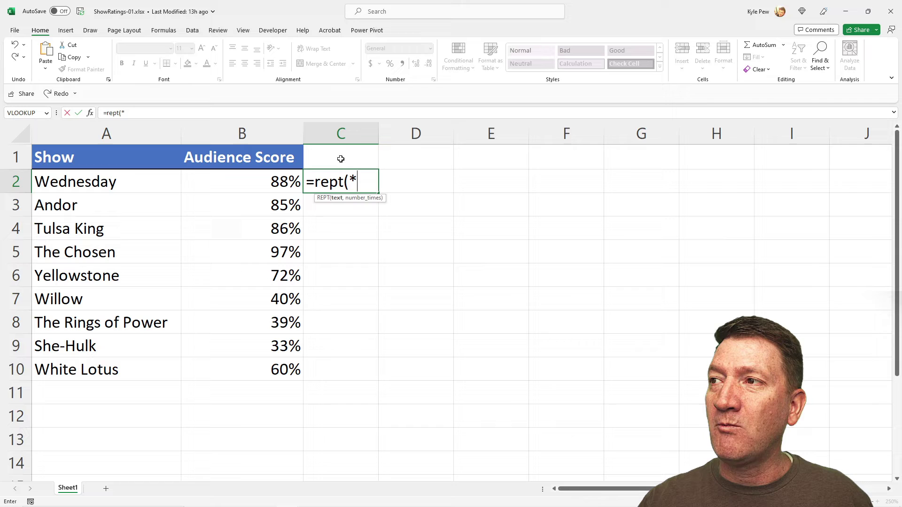
click(351, 182)
text("*)
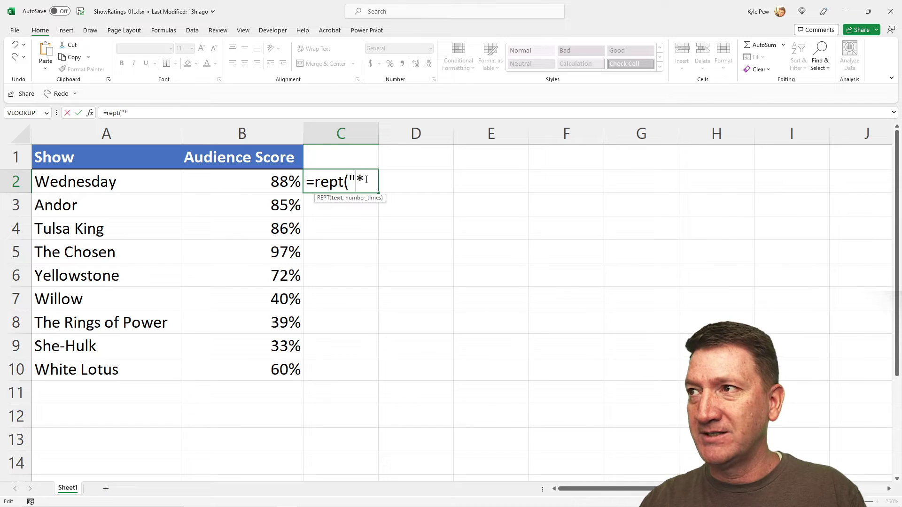
text(")
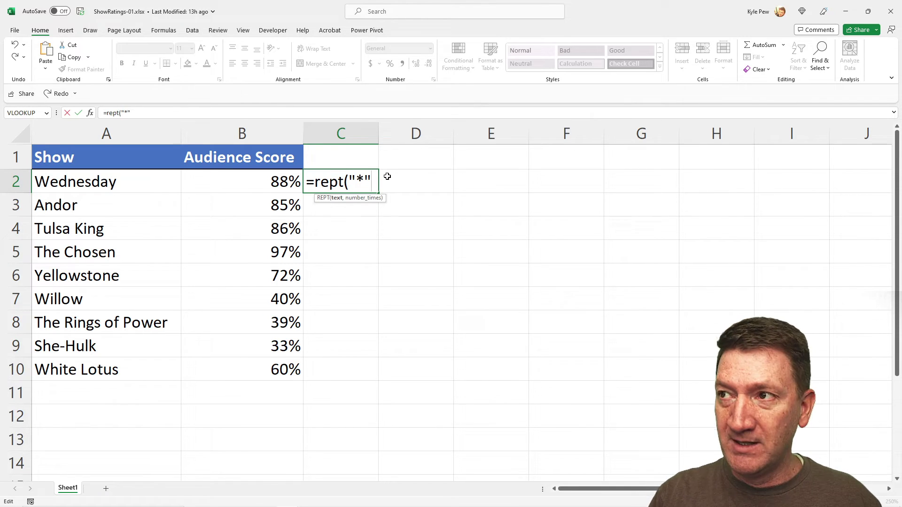
text(,)
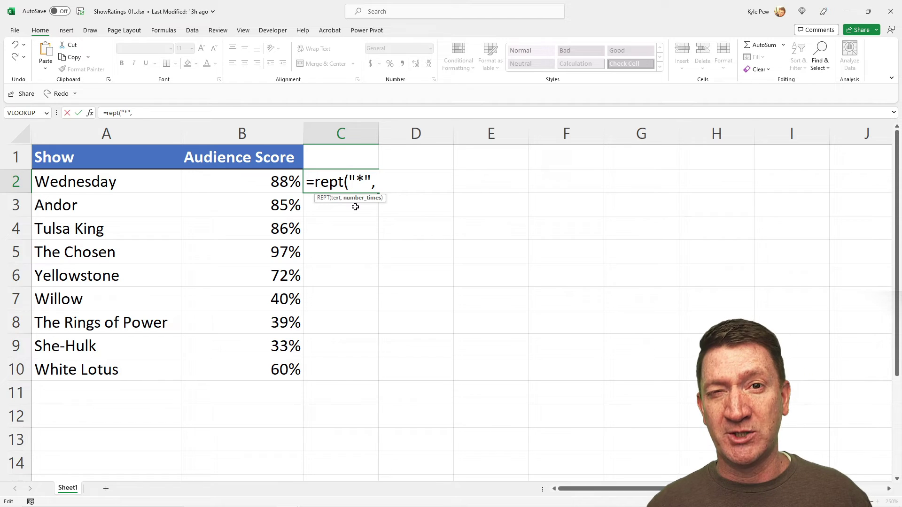
text(3)
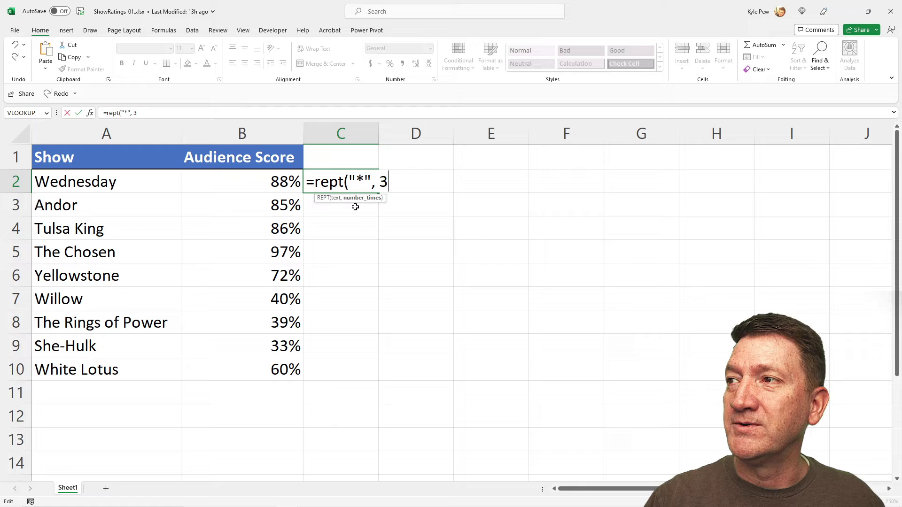
text())
key(Return)
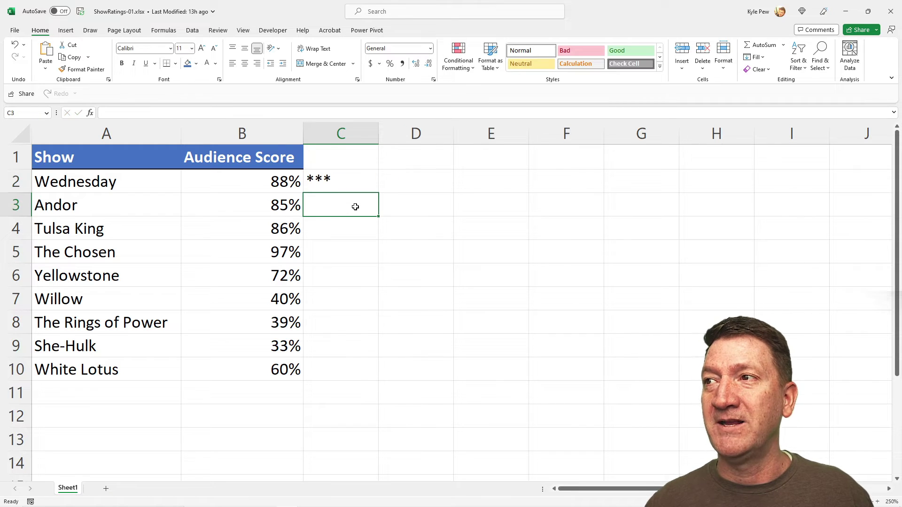
click(345, 177)
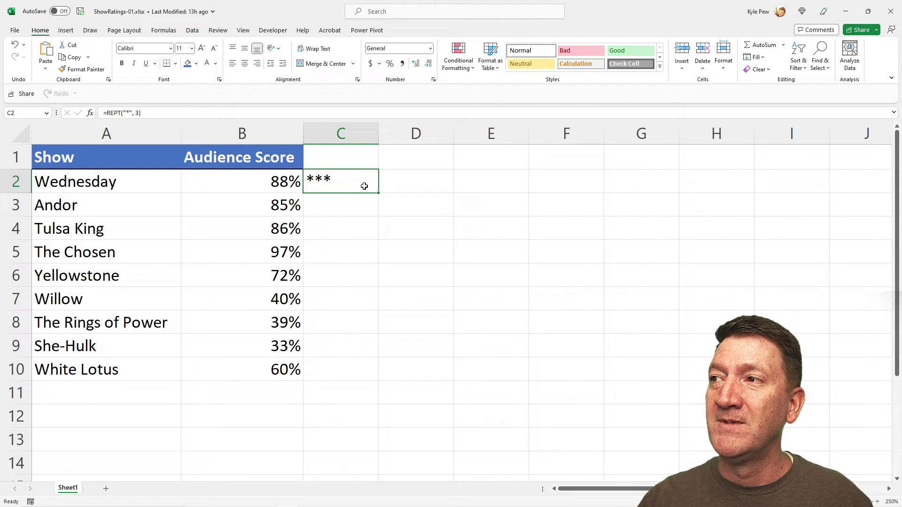
Step: Fill the =REPT("*", 3) formula from C2 down to C10
drag(379, 193, 373, 381)
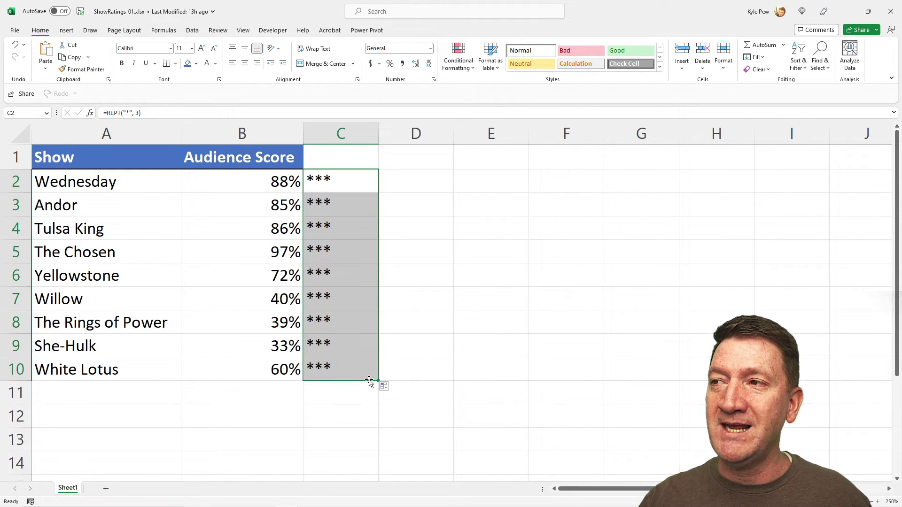
click(345, 185)
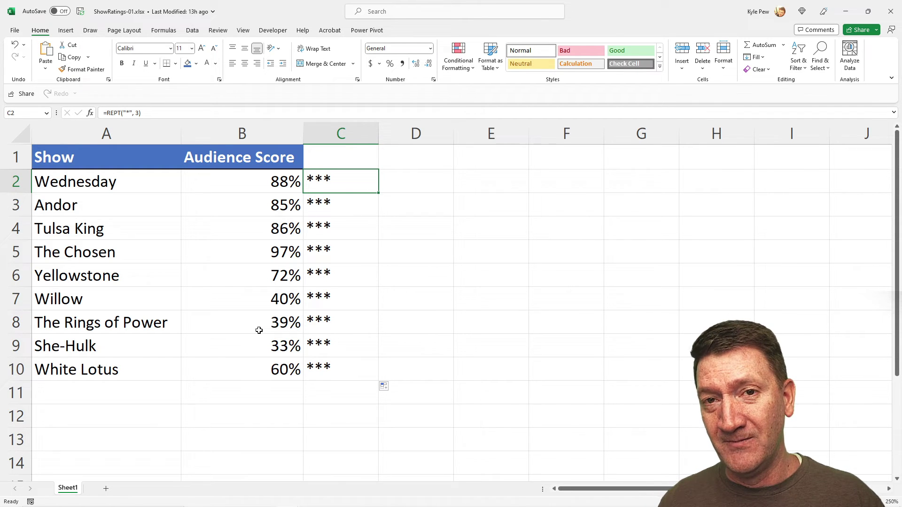
Step: Replace the fixed 3 in C2's formula with B2*4, giving =REPT("*", B2*4)
double_click(345, 182)
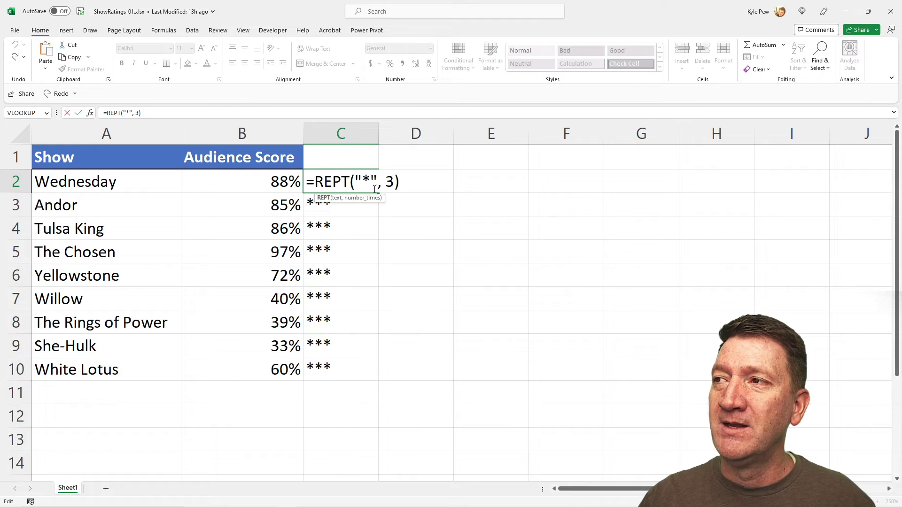
double_click(391, 182)
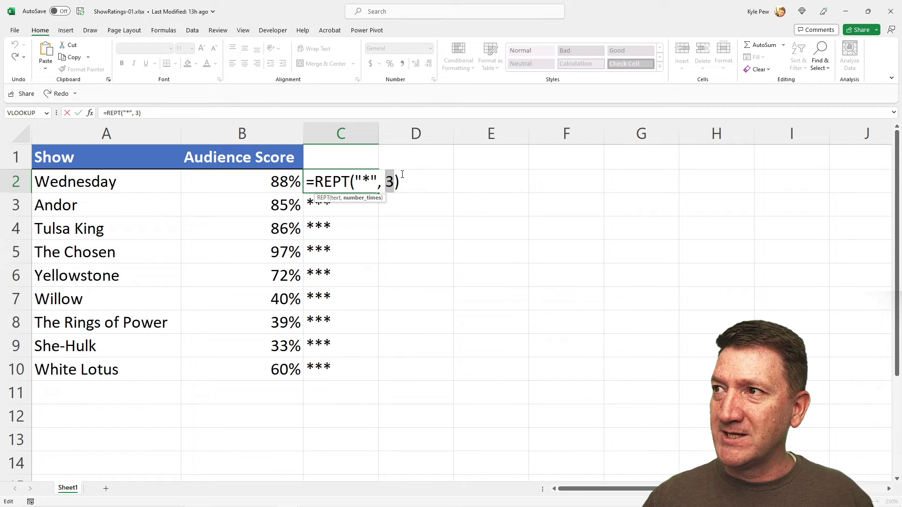
key(BackSpace)
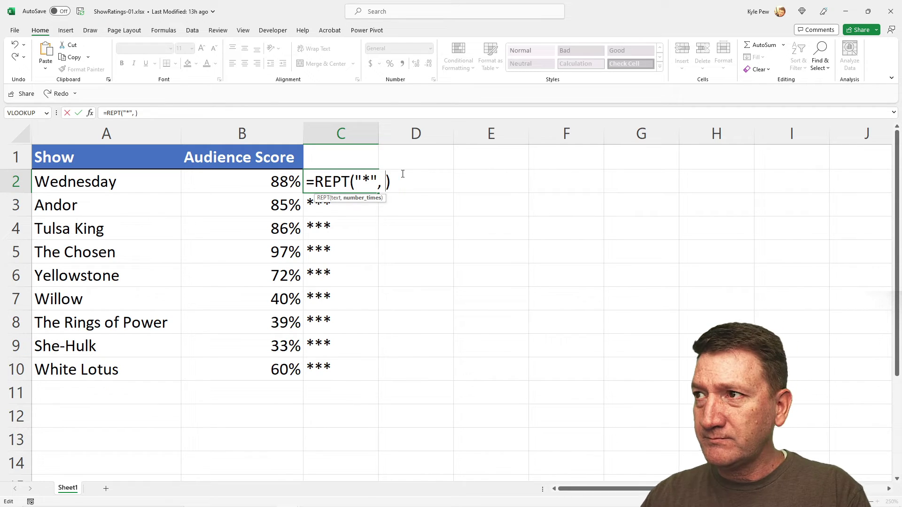
click(285, 178)
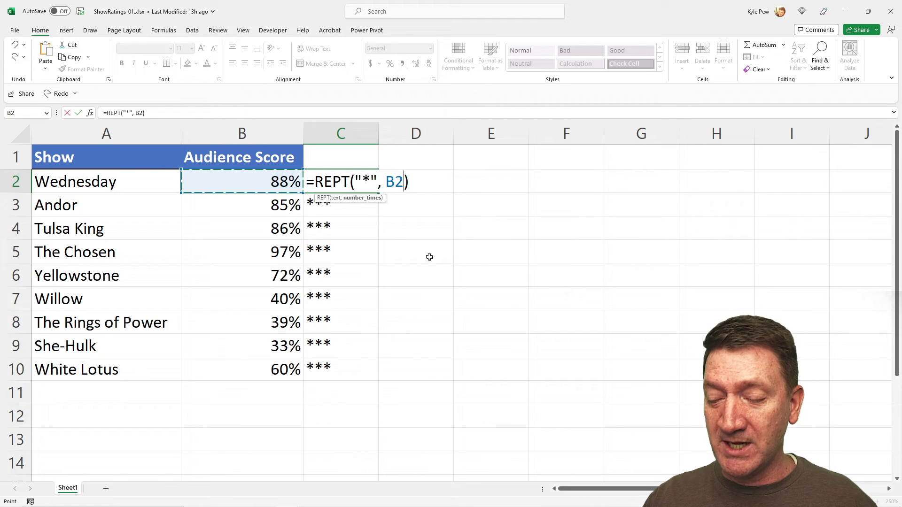
text(*)
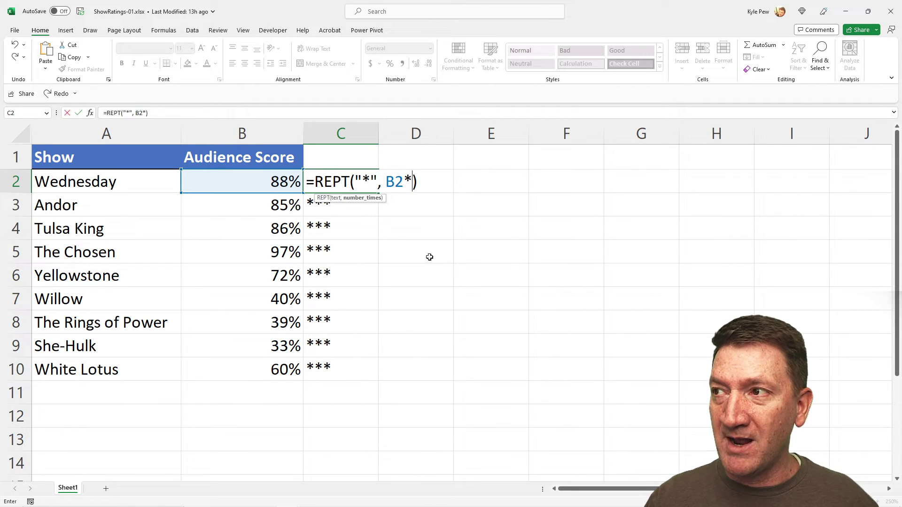
text(4)
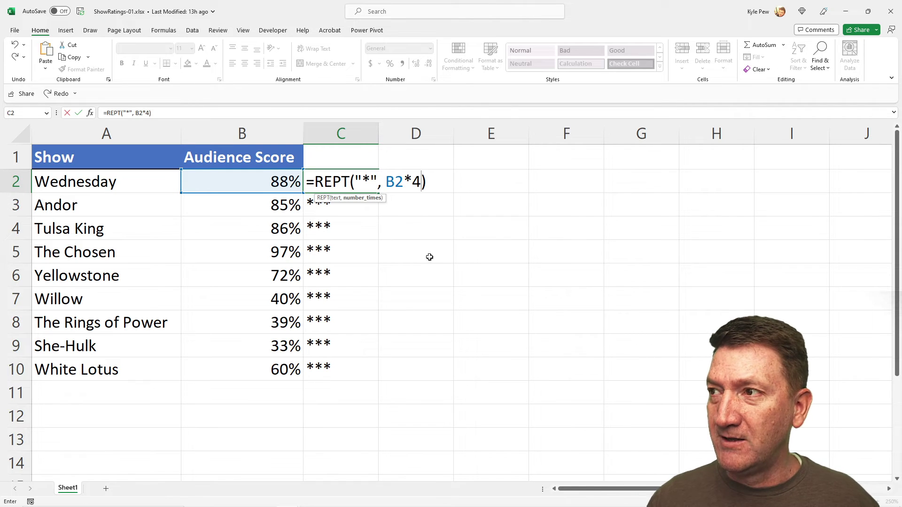
key(Return)
click(343, 187)
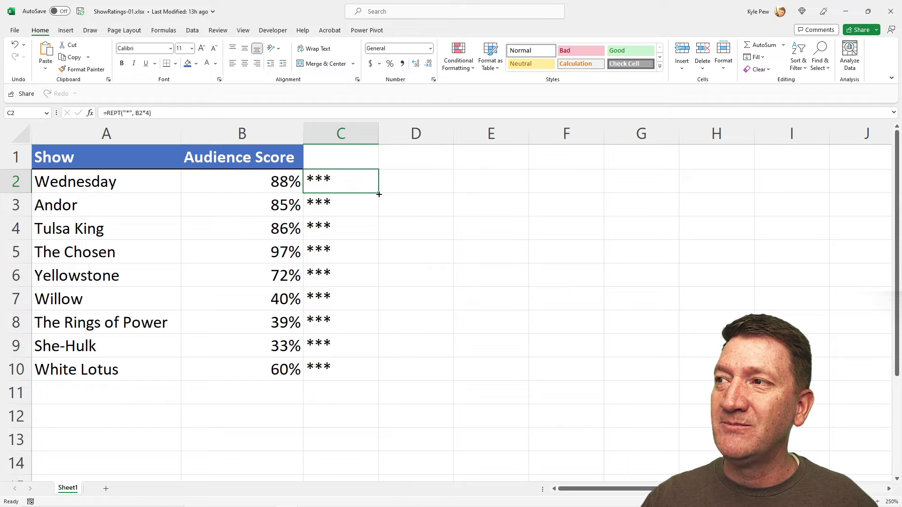
Step: Fill C2's =REPT("*", B2*4) formula down through C10
drag(377, 193, 368, 378)
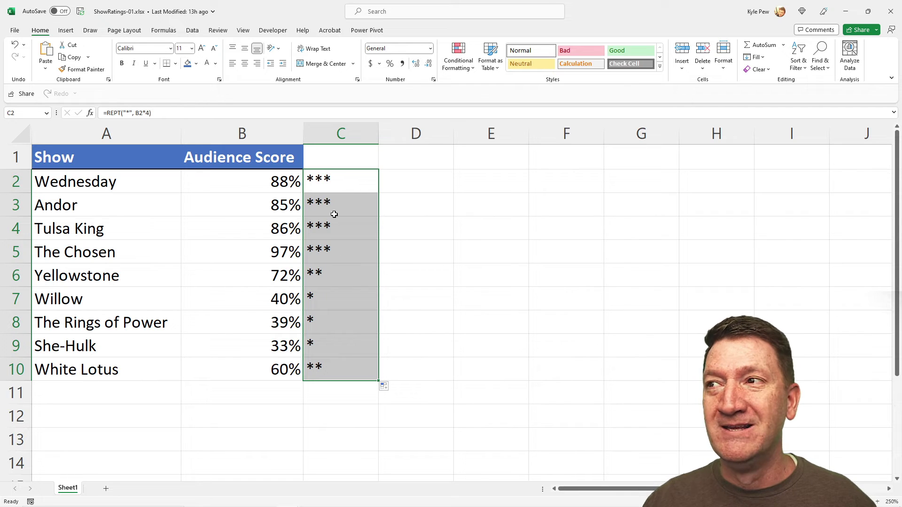
click(338, 181)
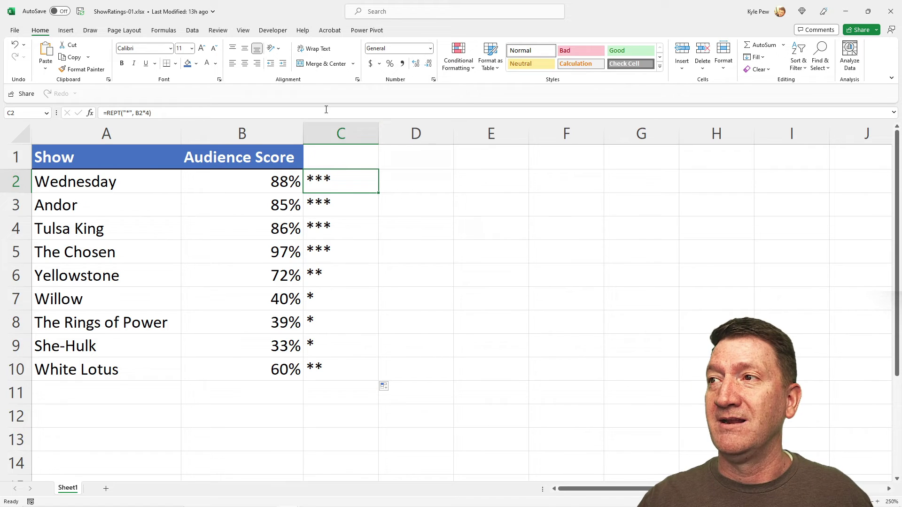
Step: Delete the asterisk between the quotes, leaving C2 as =REPT("", B2*4)
double_click(342, 182)
drag(370, 180, 362, 180)
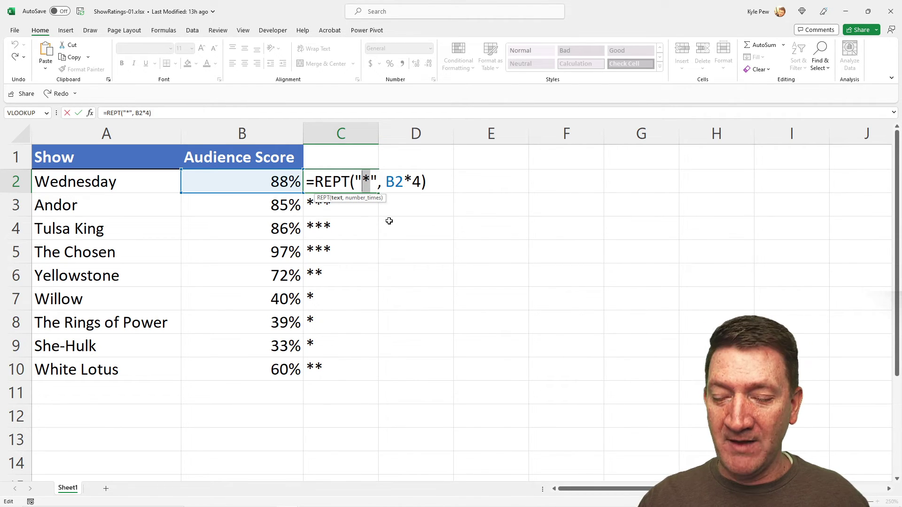
key(Delete)
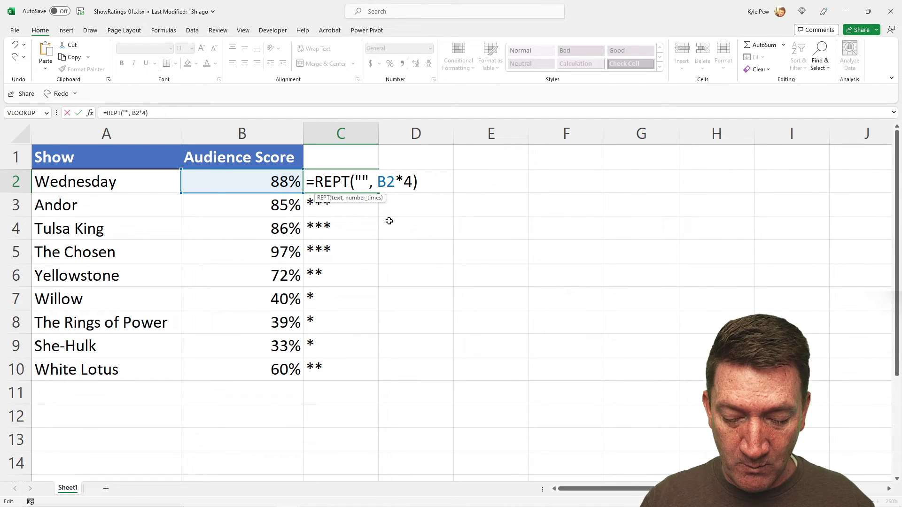
Step: Insert a star emoji, found by searching 'star', between the quotes in C2's formula and confirm
key(super+period)
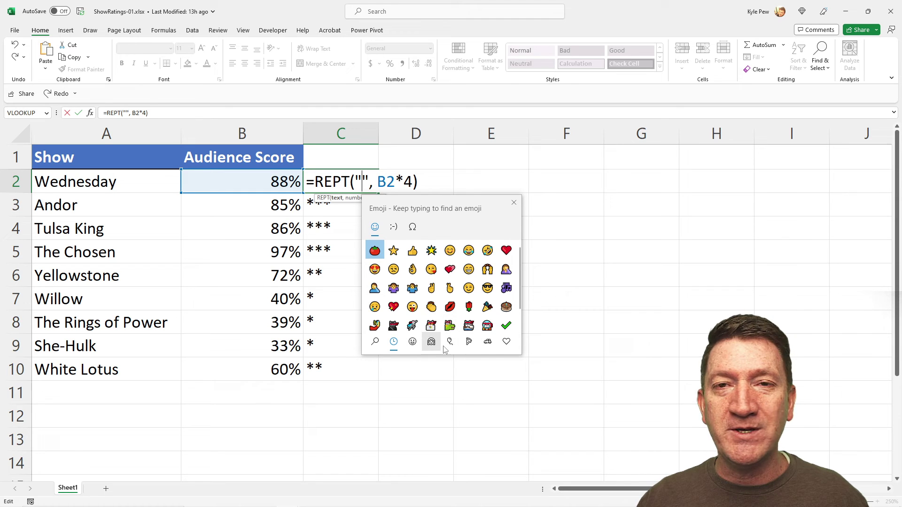
click(375, 342)
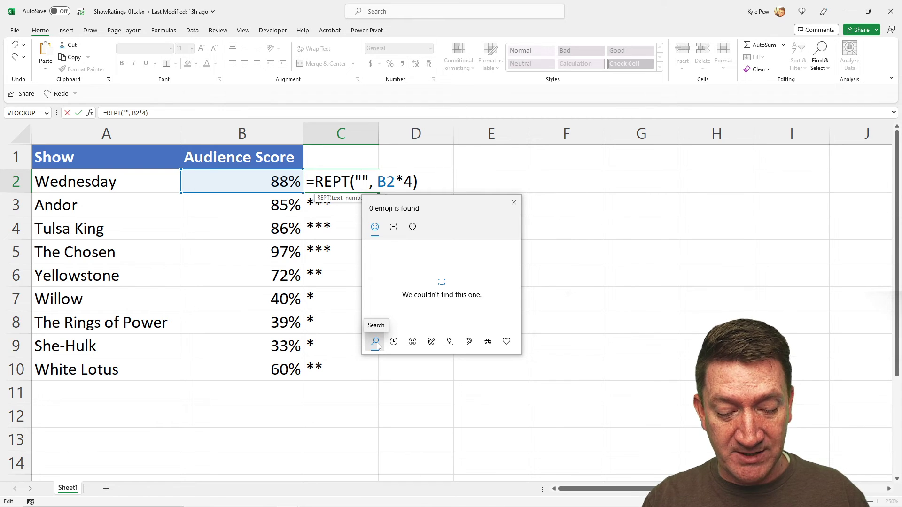
text(star)
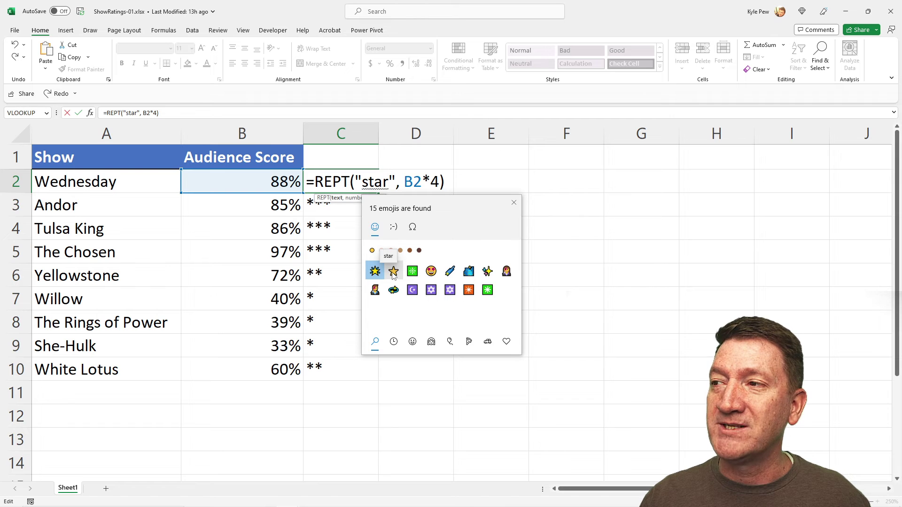
click(393, 271)
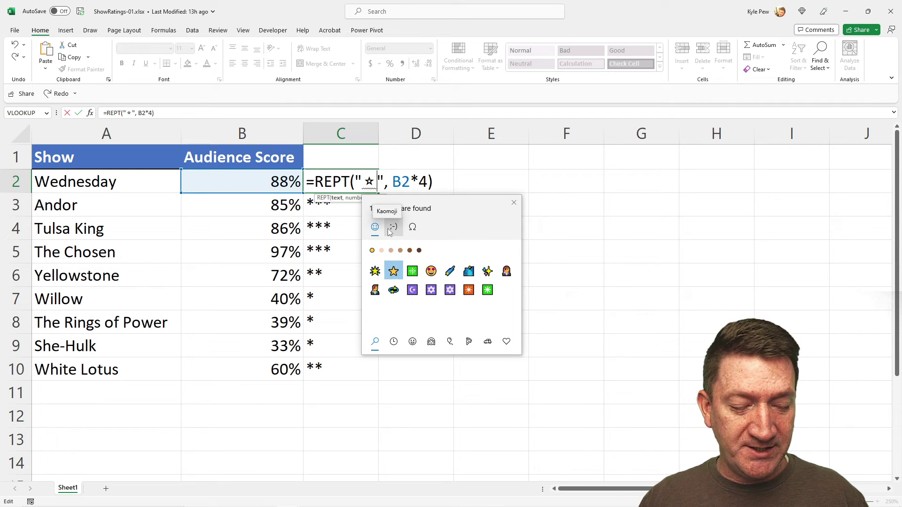
key(ctrl+2)
drag(376, 173, 412, 109)
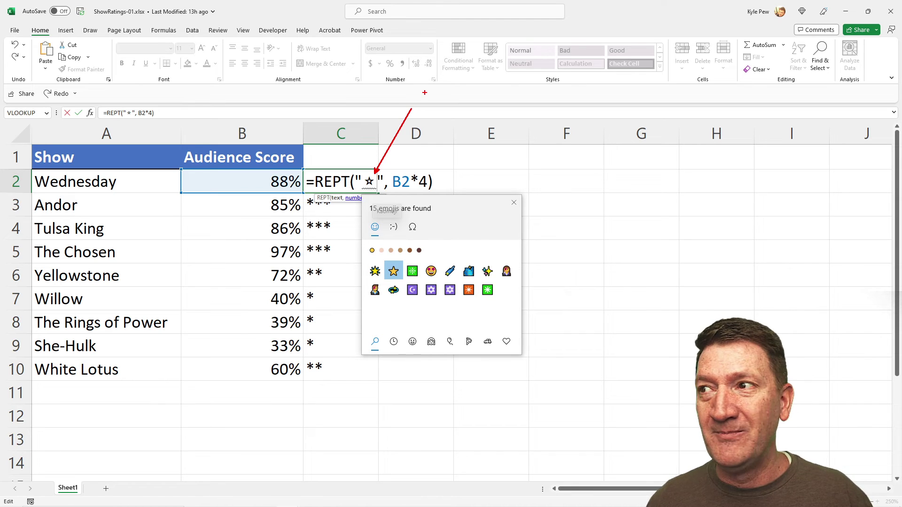
key(Escape)
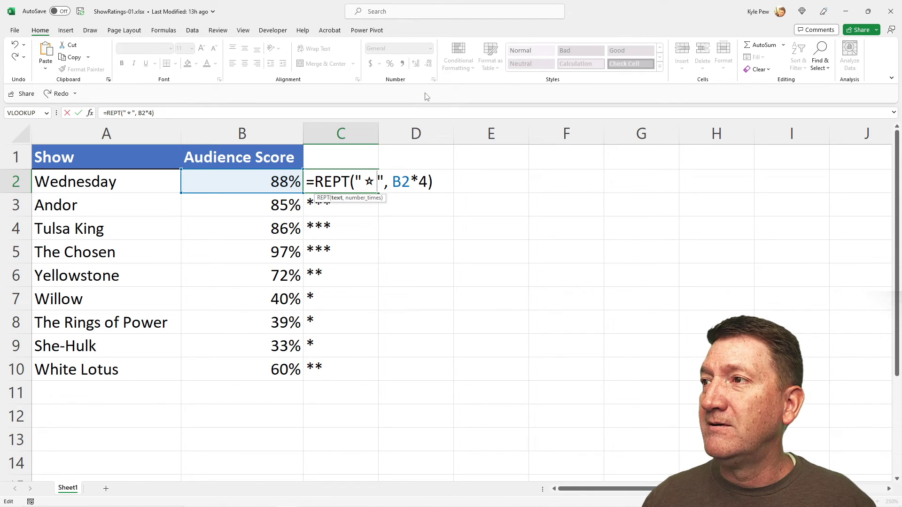
key(Return)
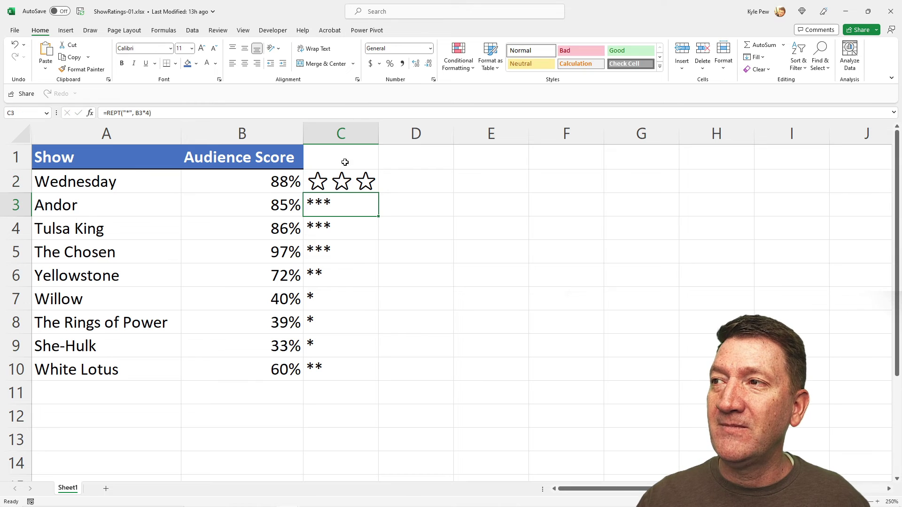
Step: Widen column C and fill the star REPT formula from C2 down to C10
drag(378, 139, 415, 141)
click(406, 182)
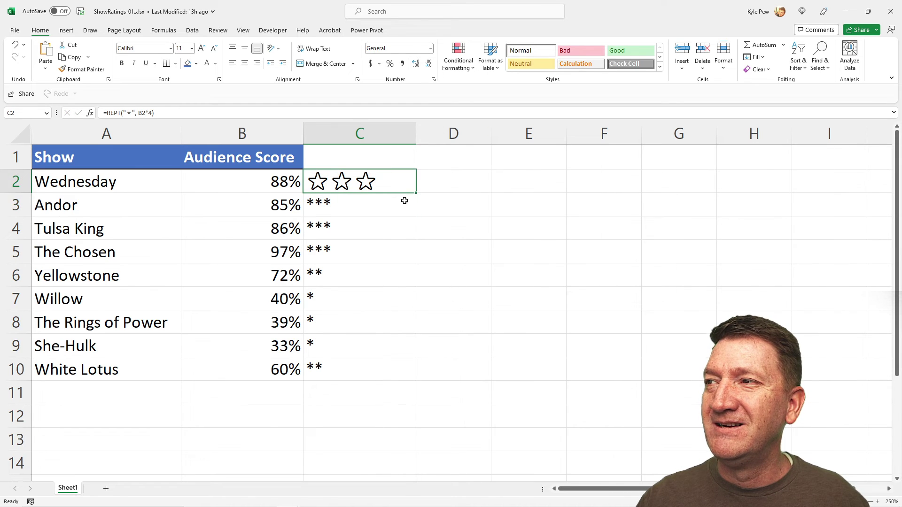
drag(416, 192, 407, 373)
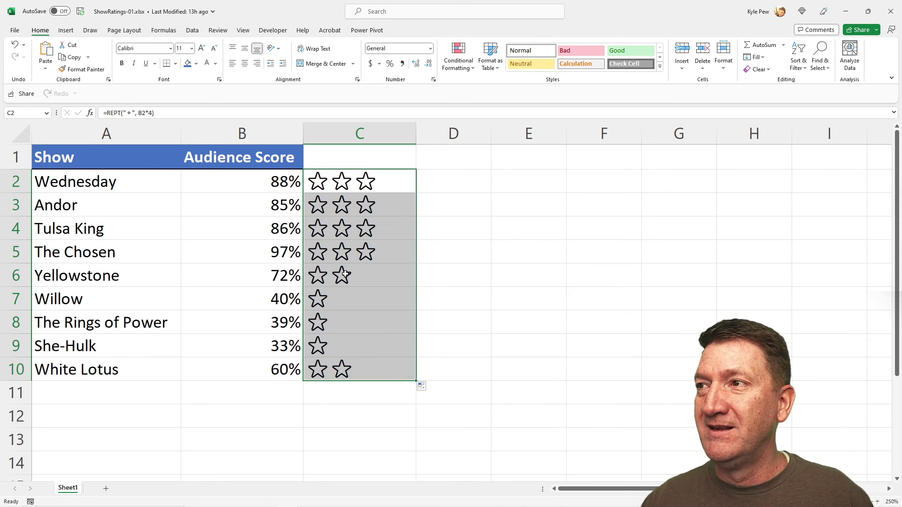
click(380, 181)
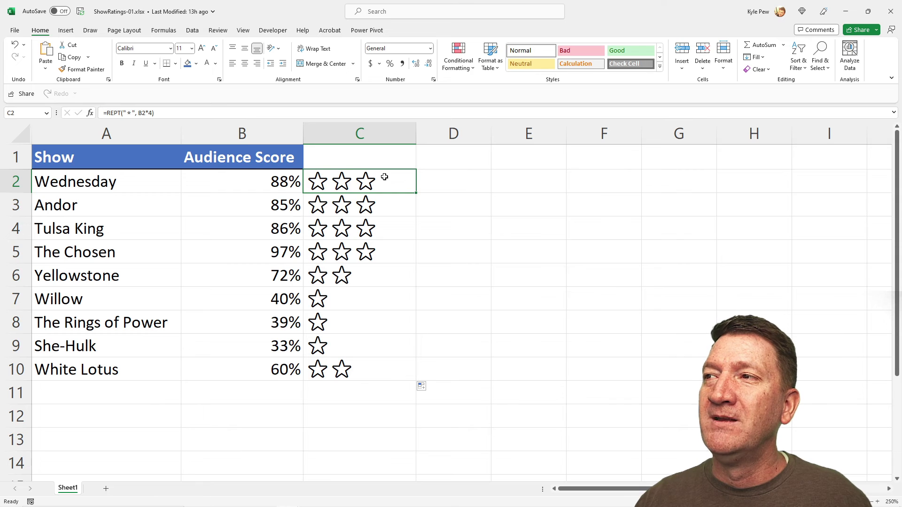
Step: Wrap C2's repeat count in ROUND, making it =REPT("☆", round(B2*4,0))
double_click(384, 177)
key(Right)
key(Right)
key(Right)
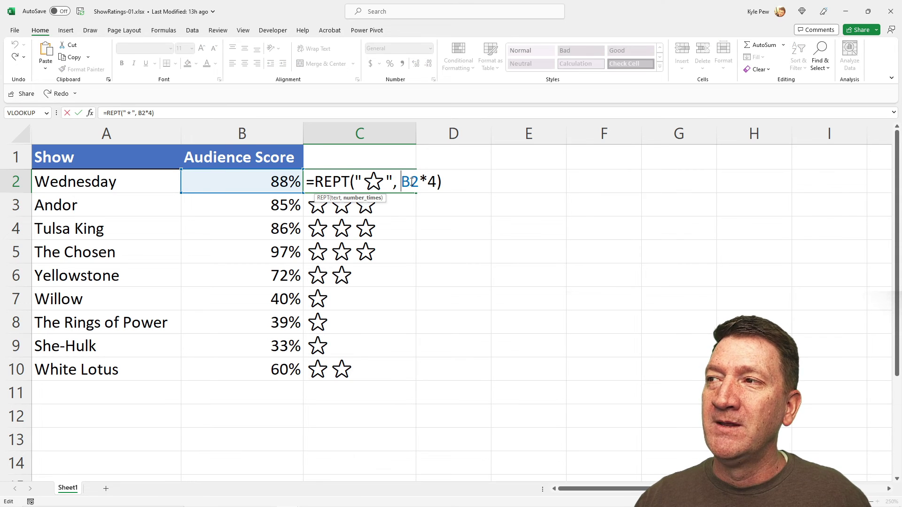
text(round)
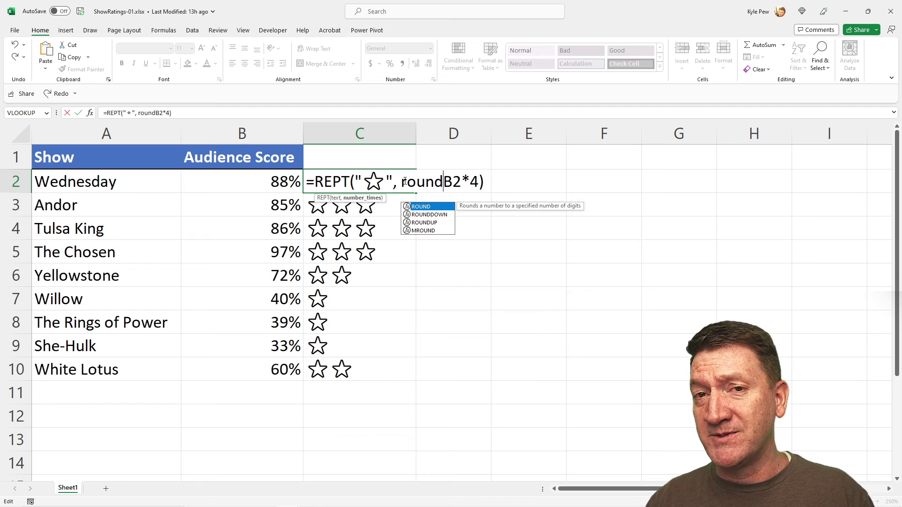
text(()
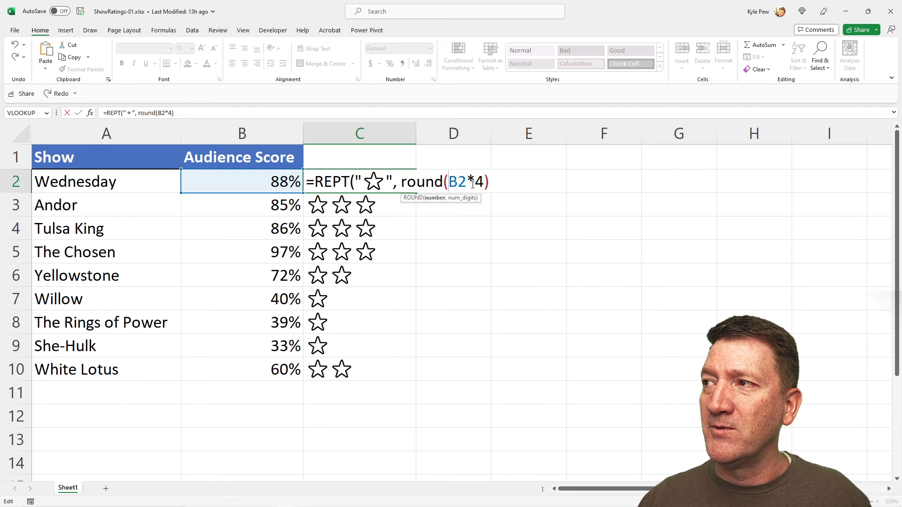
click(483, 183)
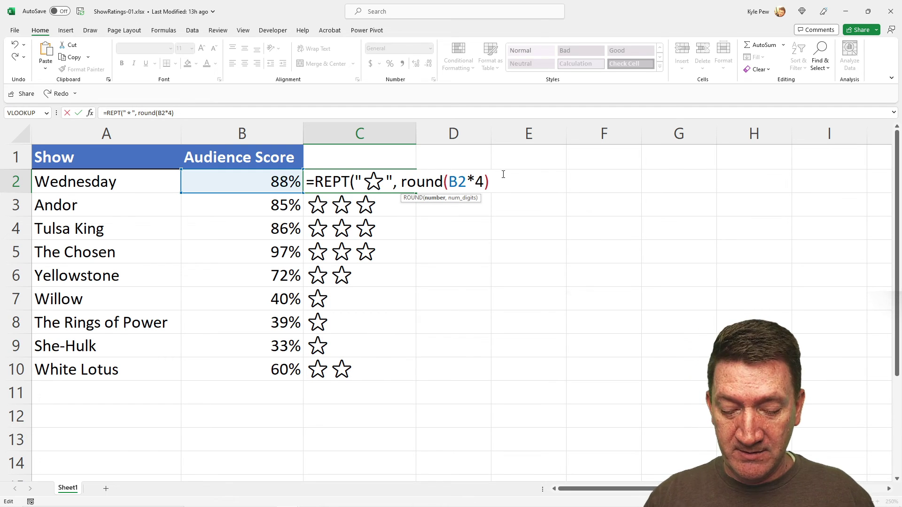
text(,0)
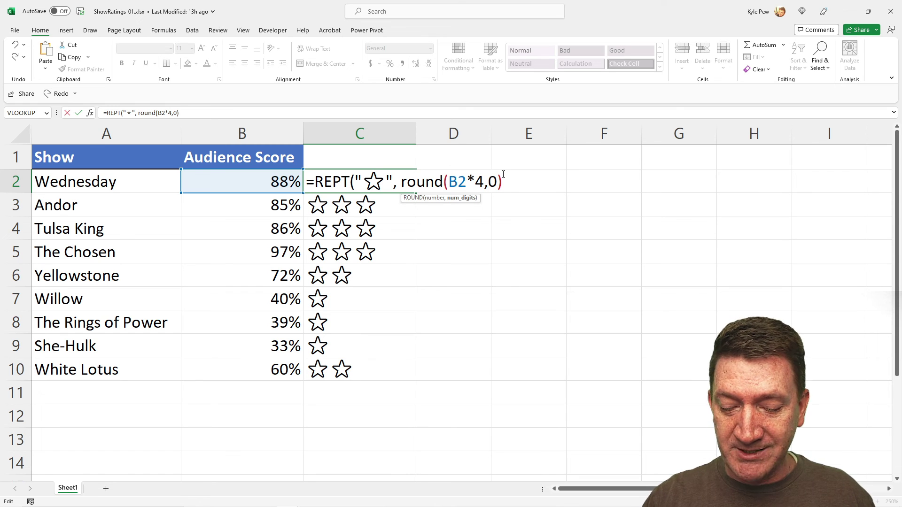
text())
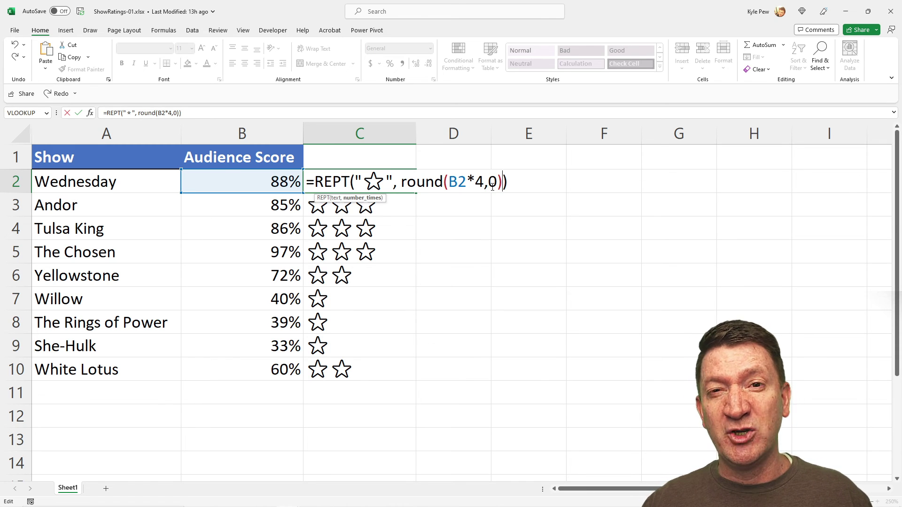
Step: Confirm the REPT(ROUND) star formula in C2 and fill it down through C10
key(Return)
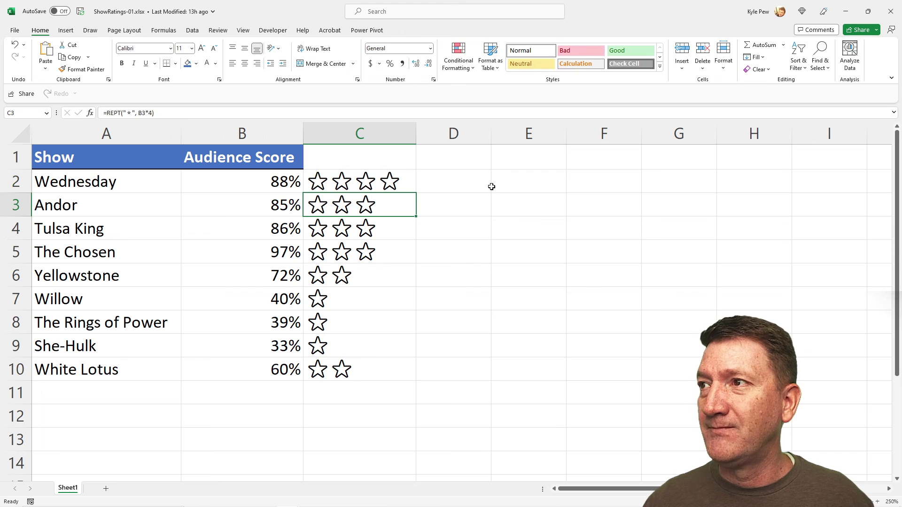
click(408, 185)
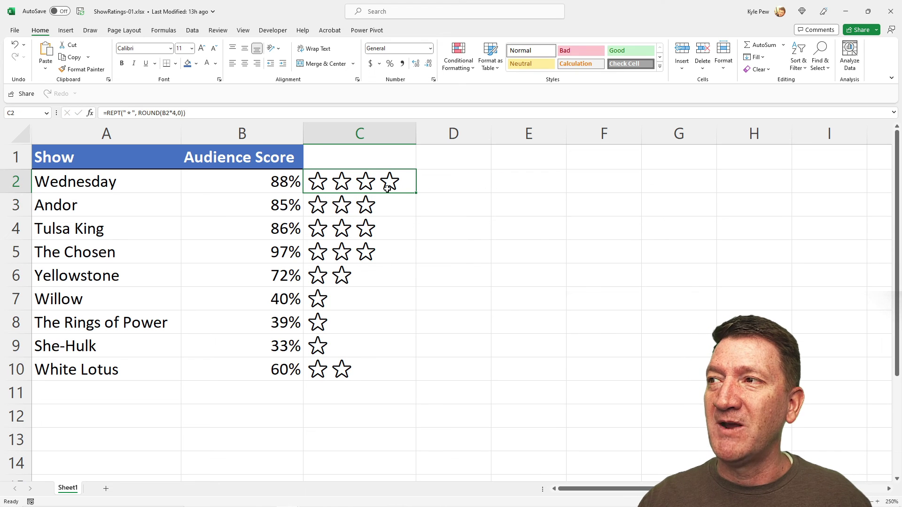
double_click(413, 194)
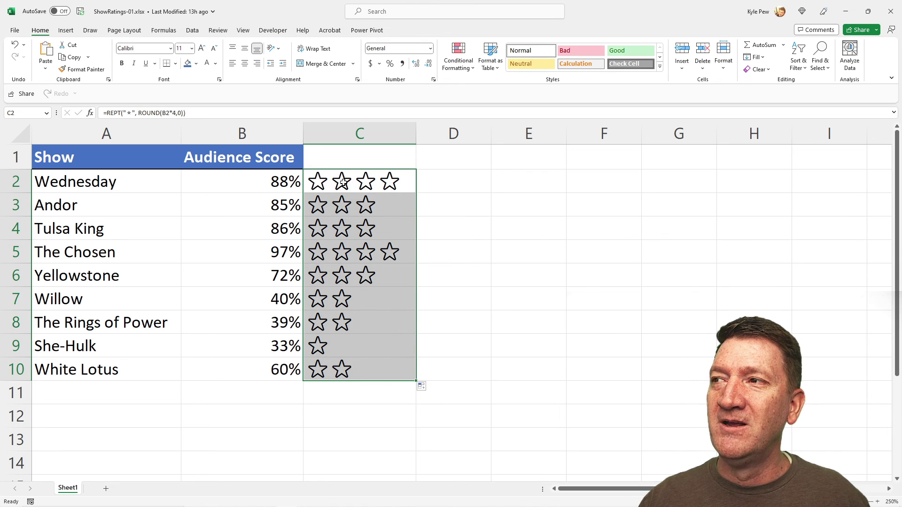